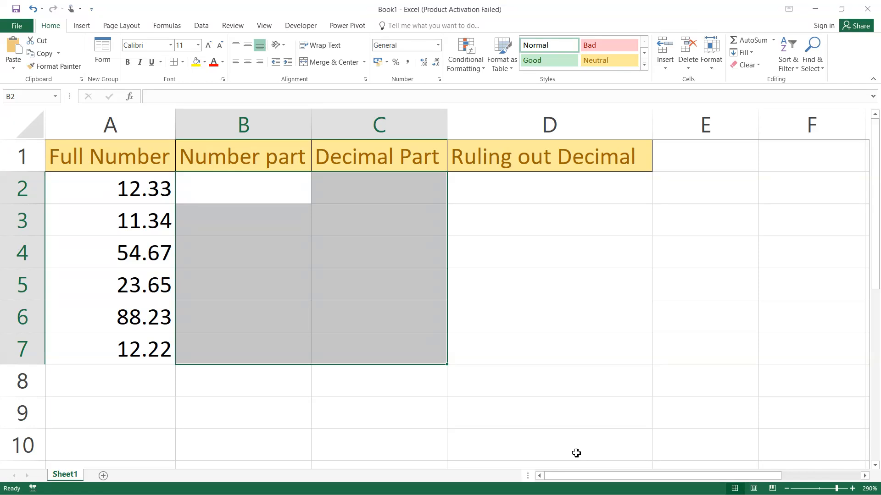
Enter the formula =ROUND(A2,0) in cell B2 under Number part.
click(226, 194)
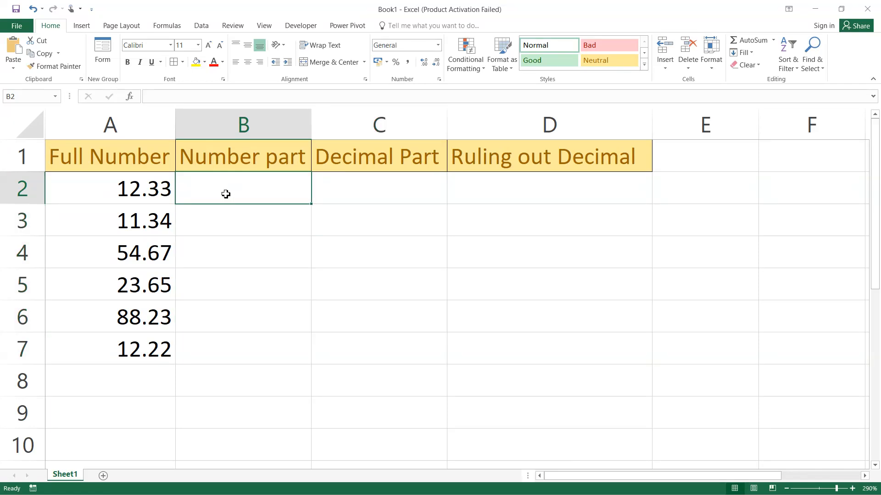
text(=round)
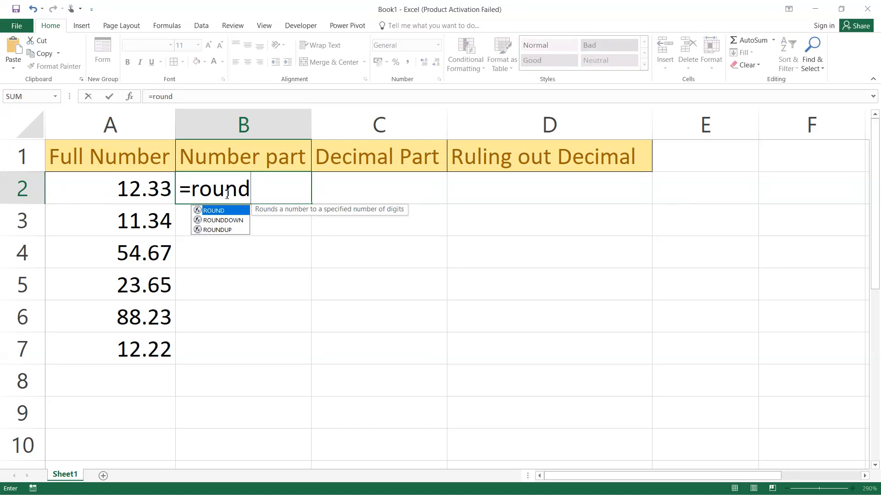
key(Tab)
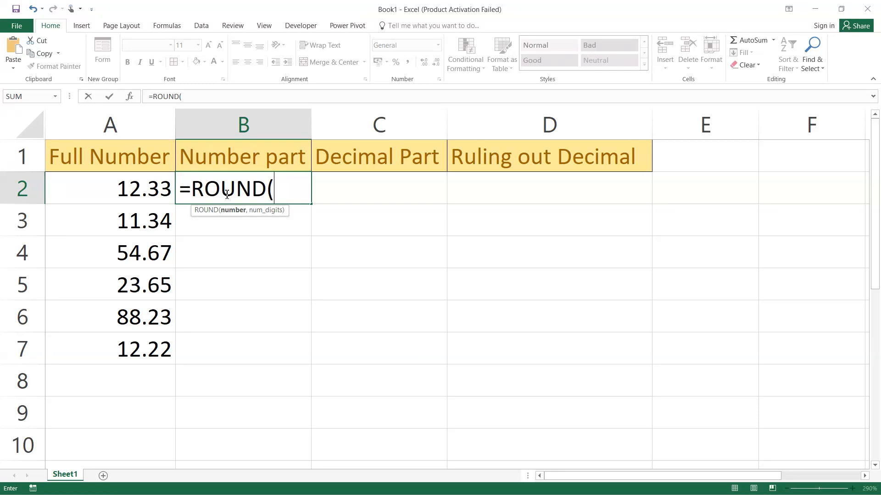
click(122, 185)
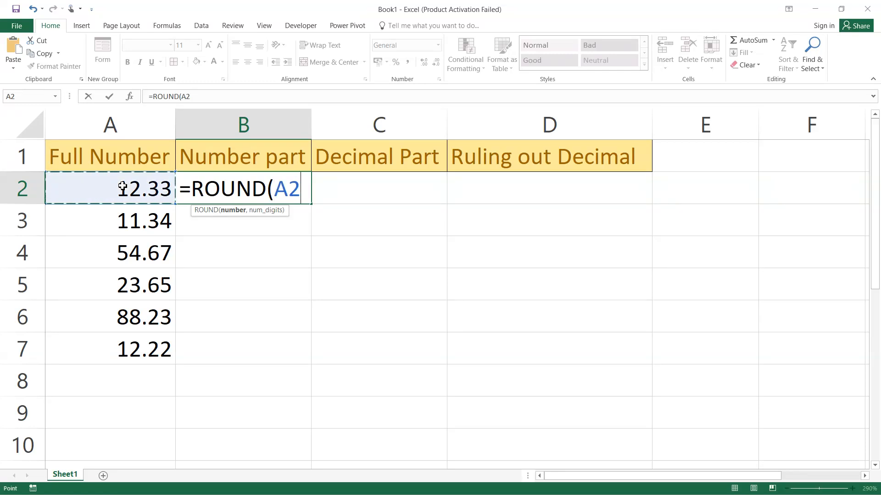
text(,)
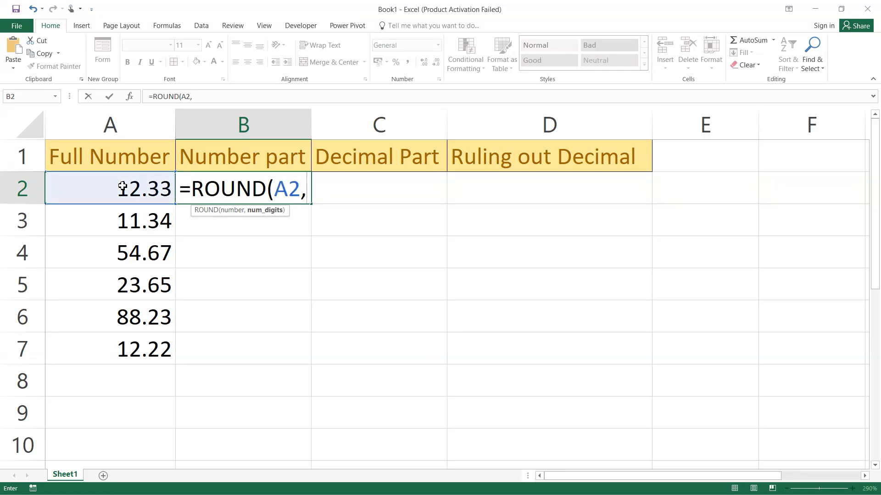
text(0)
text())
key(Return)
click(233, 188)
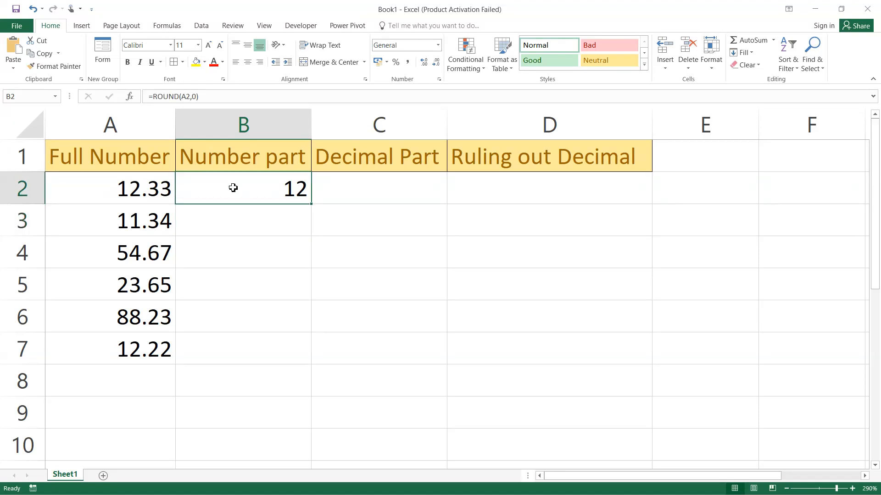
key(ctrl+shift+Down)
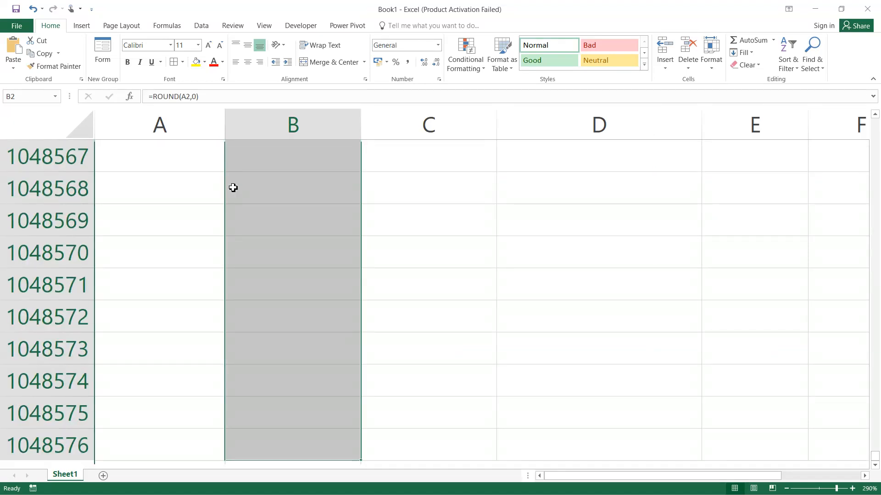
key(ctrl+shift+Up)
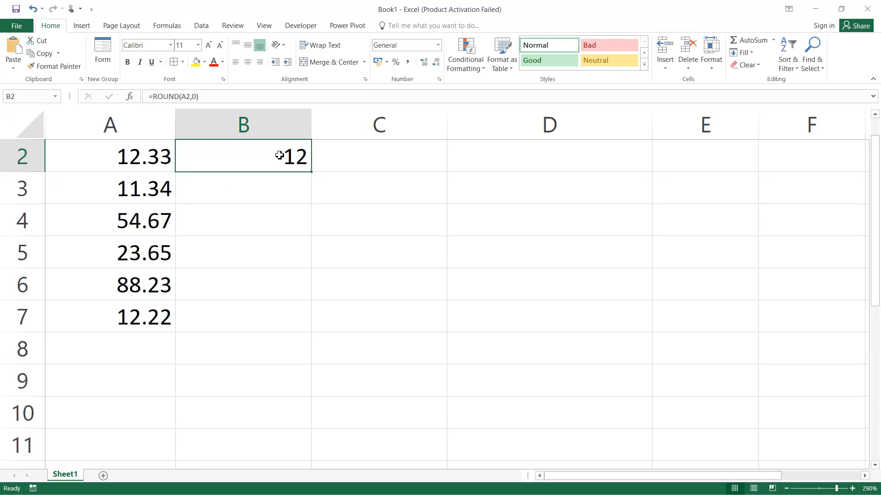
scroll(281, 155, up, 1)
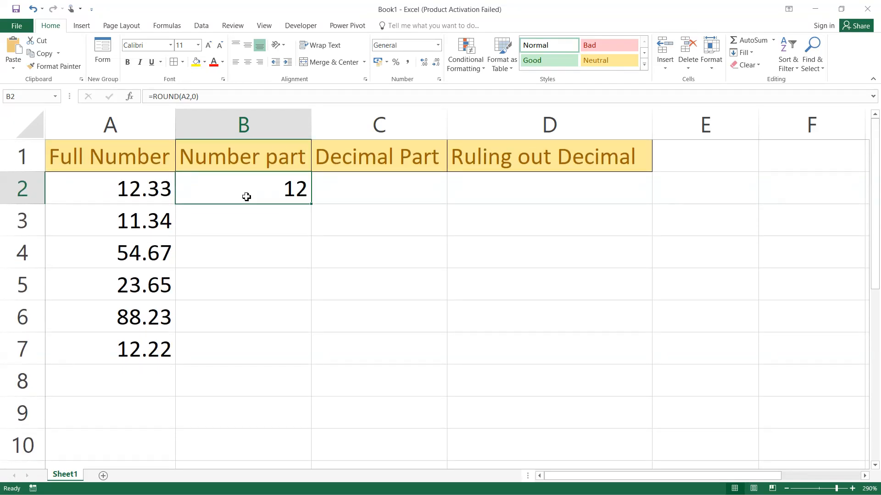
Fill the ROUND formula from B2 down through B7 in the Number part column.
click(222, 354)
drag(269, 177, 250, 354)
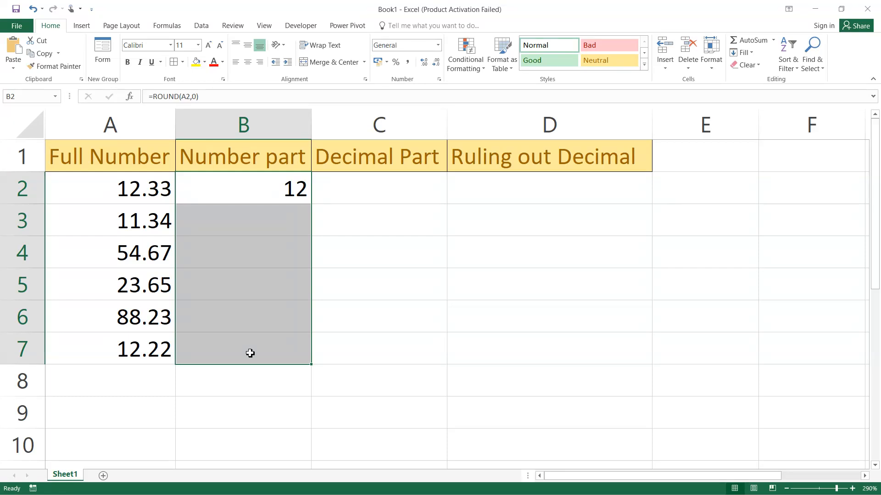
key(ctrl+d)
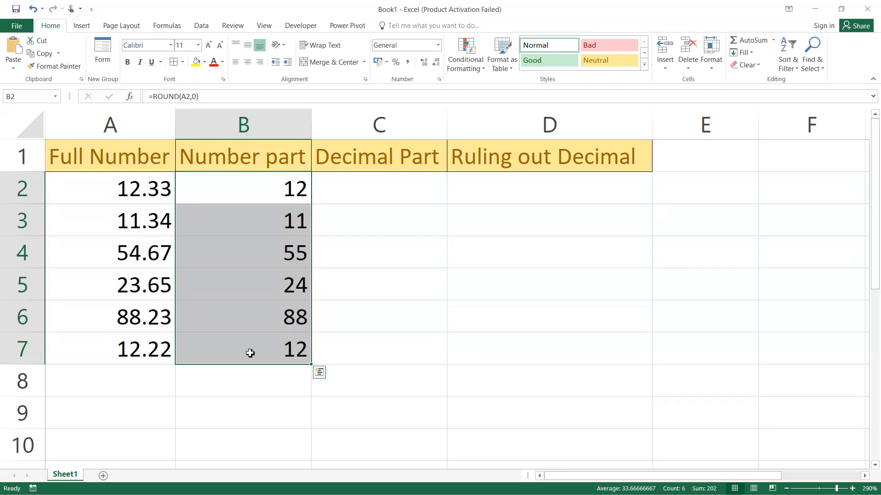
click(129, 266)
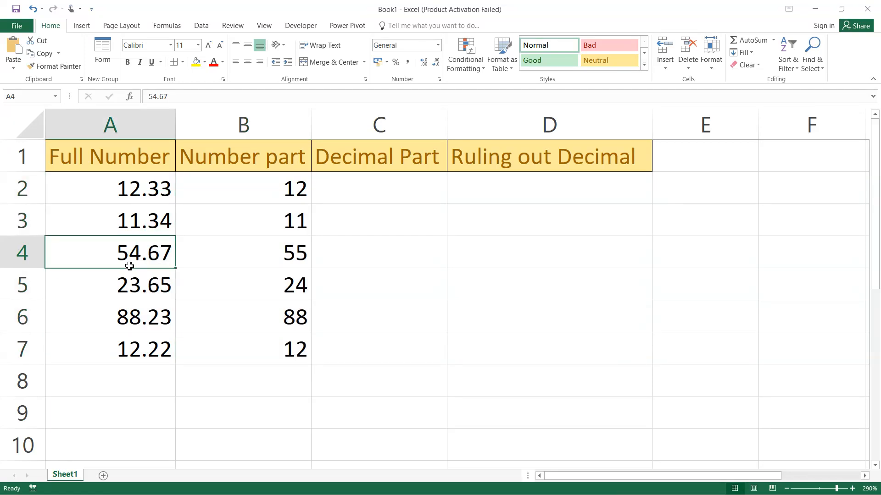
click(274, 255)
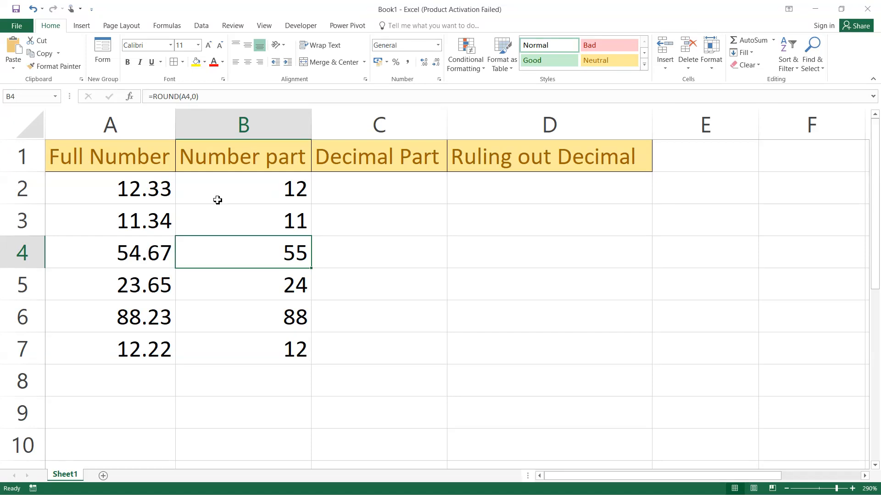
Begin a formula in cell C2 under Decimal Part with =A2-.
click(334, 187)
text(=)
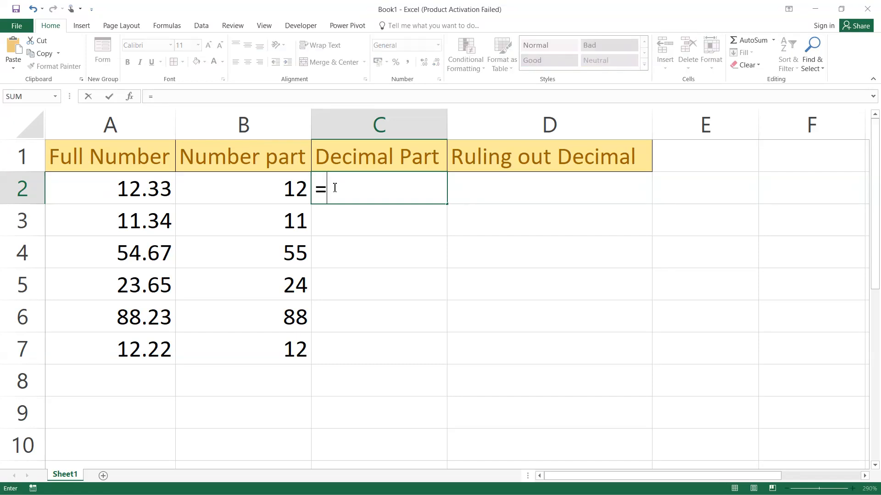
click(134, 189)
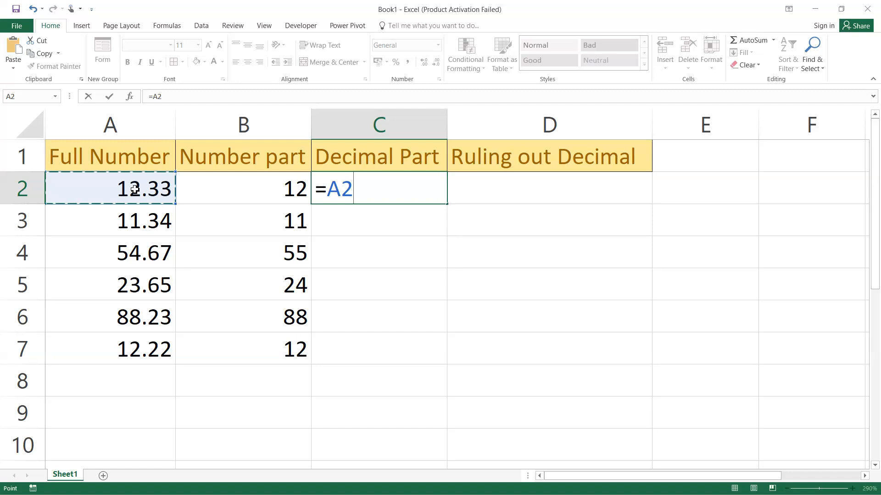
text(-)
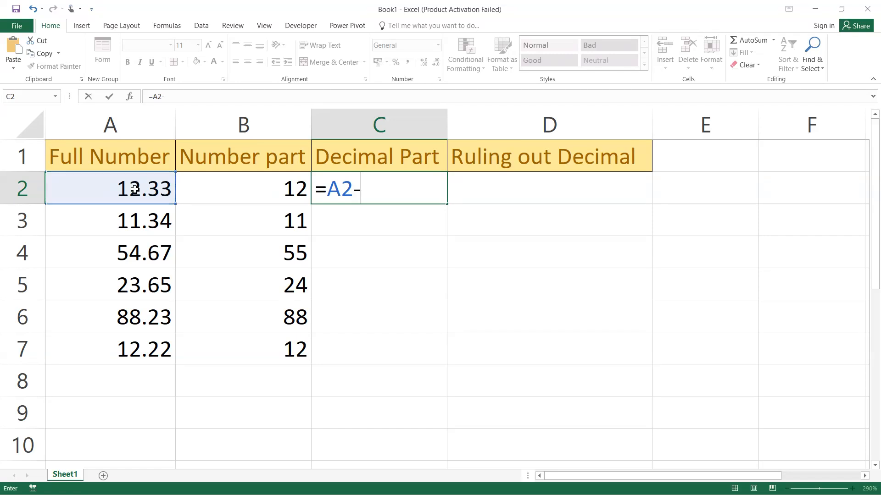
text(int)
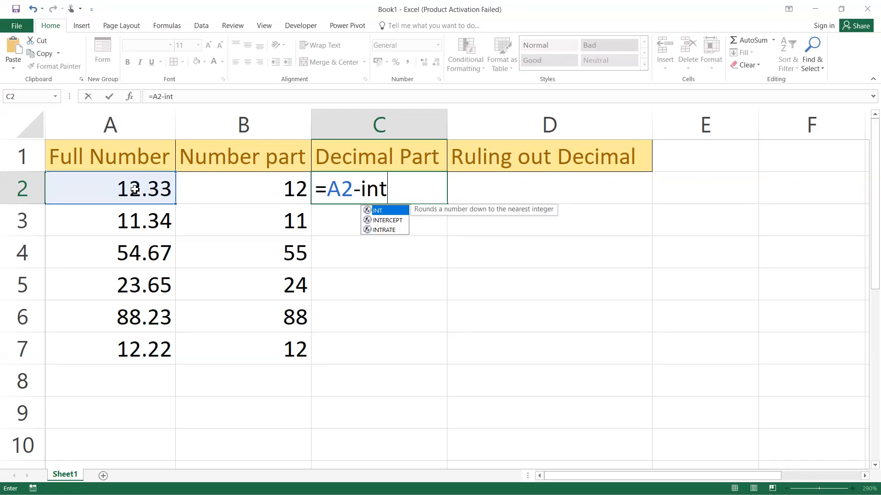
key(Tab)
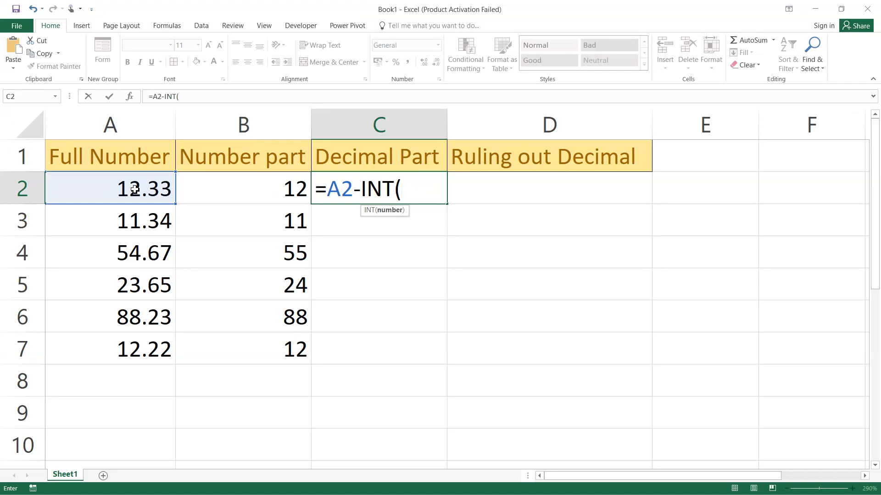
key(BackSpace)
key(BackSpace)
key(BackSpace)
key(BackSpace)
Complete the C2 formula with TRUNC(A2) so that it reads =A2-TRUNC(A2).
text(trun)
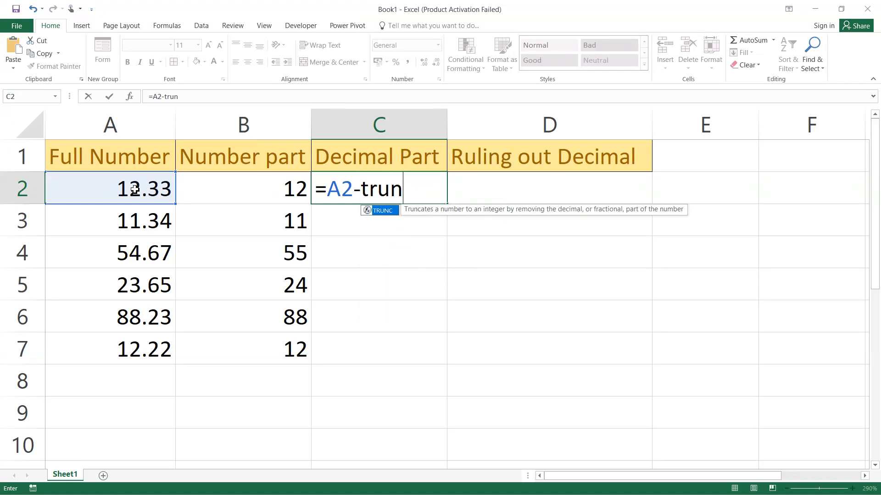
key(Tab)
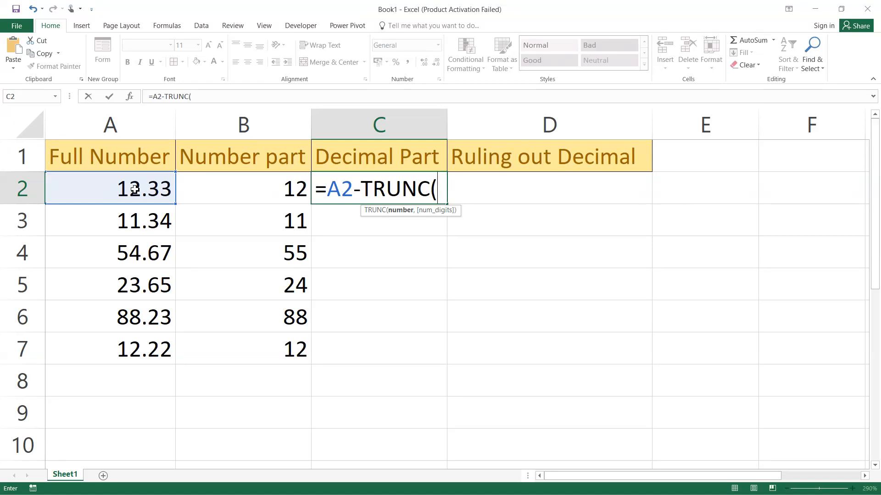
click(134, 190)
text())
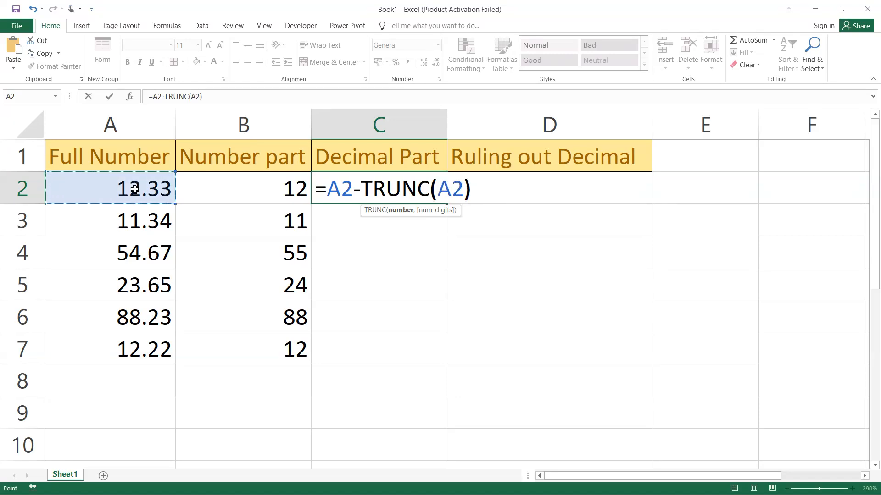
key(Return)
Fill the decimal-part formula from C2 down through C7.
click(358, 185)
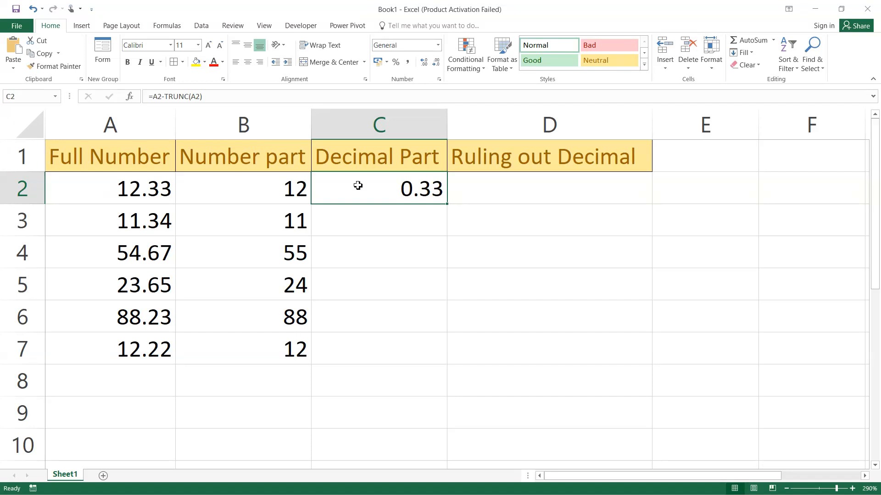
key(shift+Down)
key(shift+Down)
key(shift+Down)
key(shift+Down)
key(shift+Down)
key(shift+Down)
key(shift+Down)
key(shift+Up)
key(shift+Up)
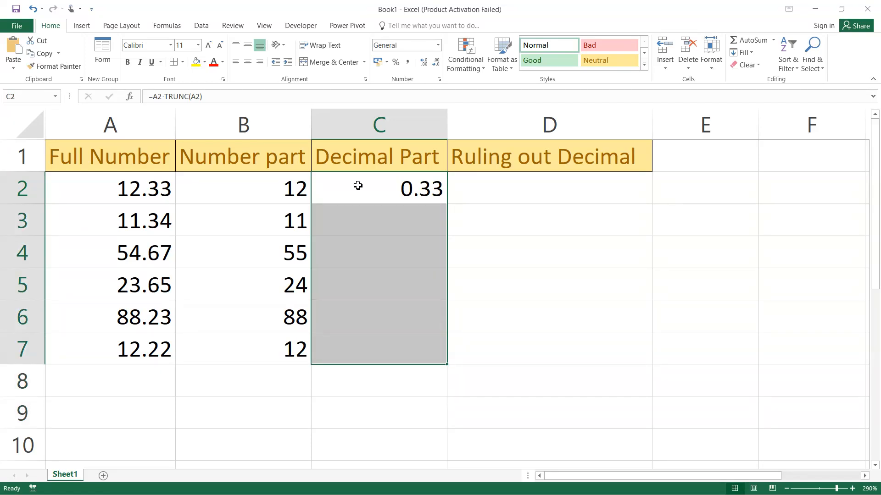
key(ctrl+d)
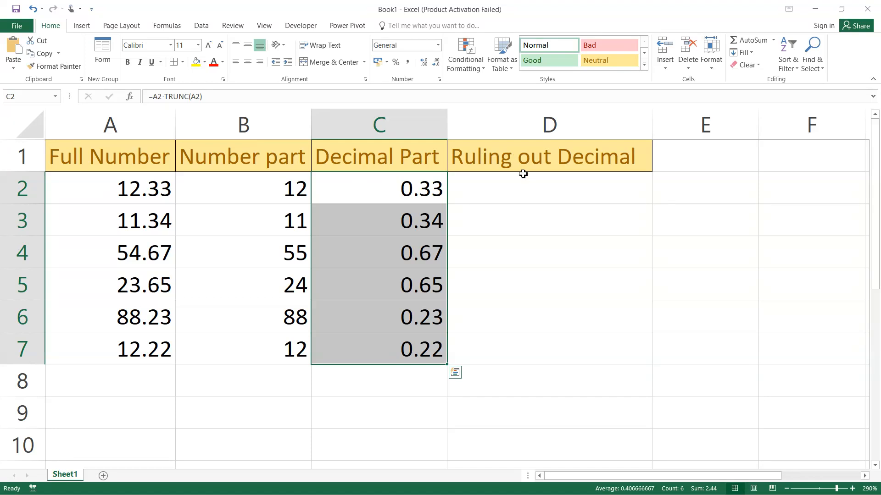
click(513, 189)
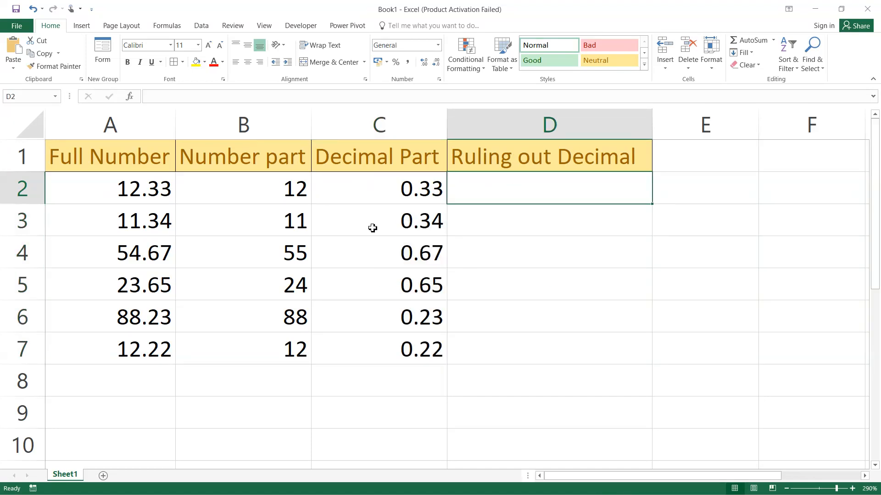
click(281, 253)
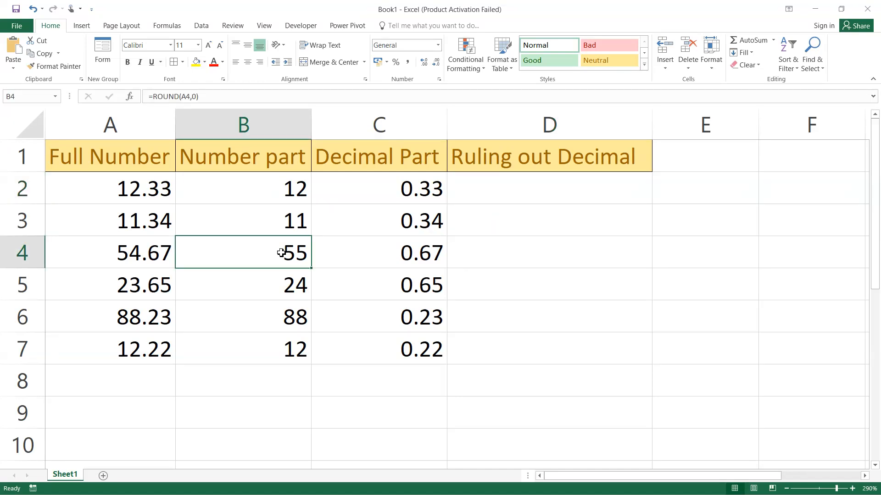
click(553, 199)
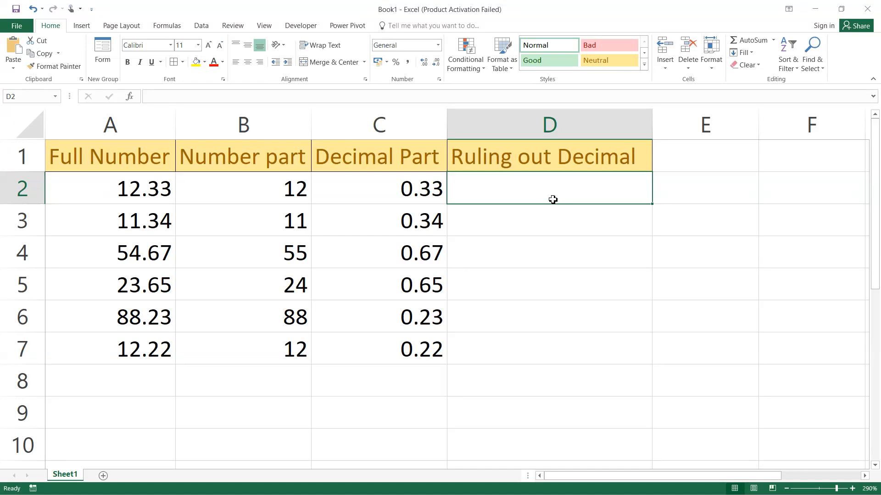
text(=tru)
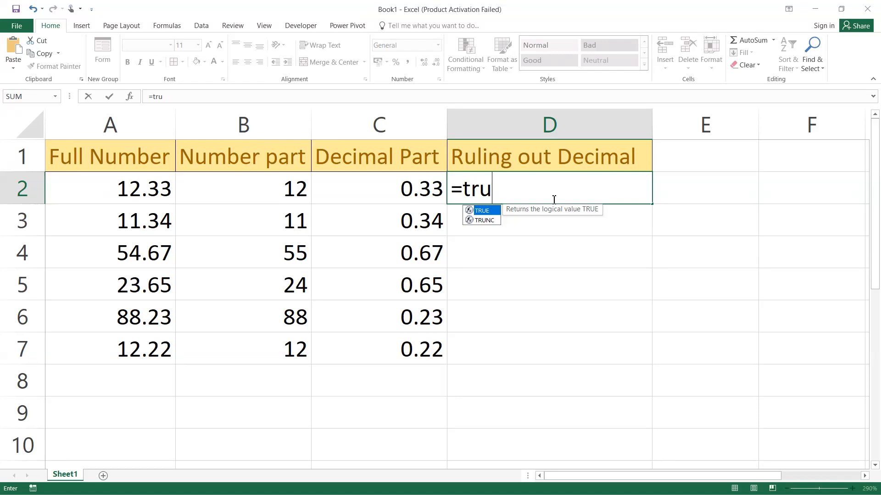
key(Right)
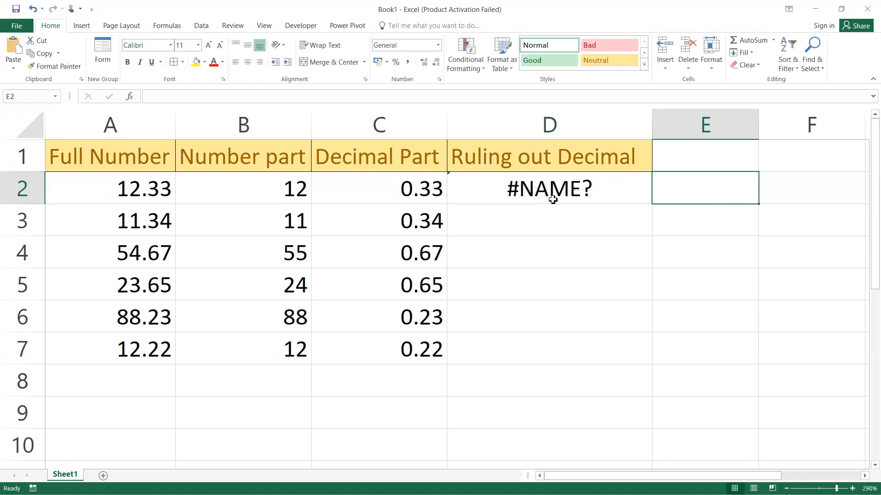
Enter the formula =TRUNC(A2) in cell D2 under Ruling out Decimal.
click(553, 199)
text(=truc)
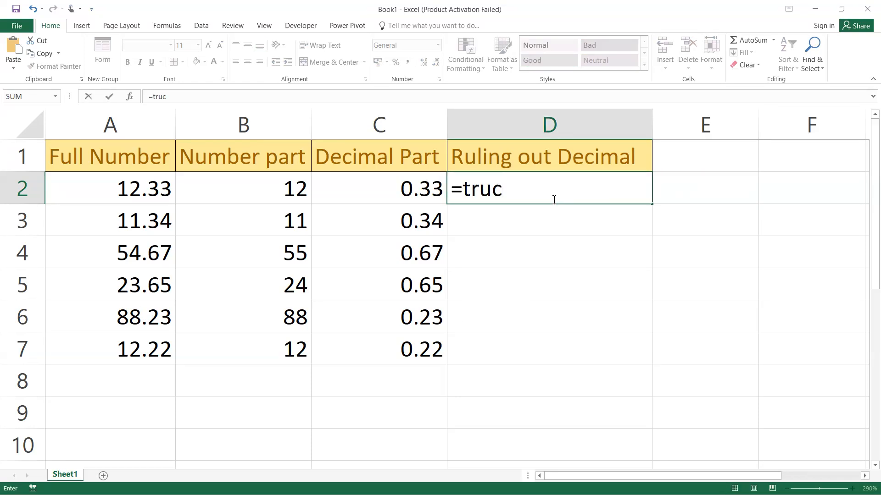
key(BackSpace)
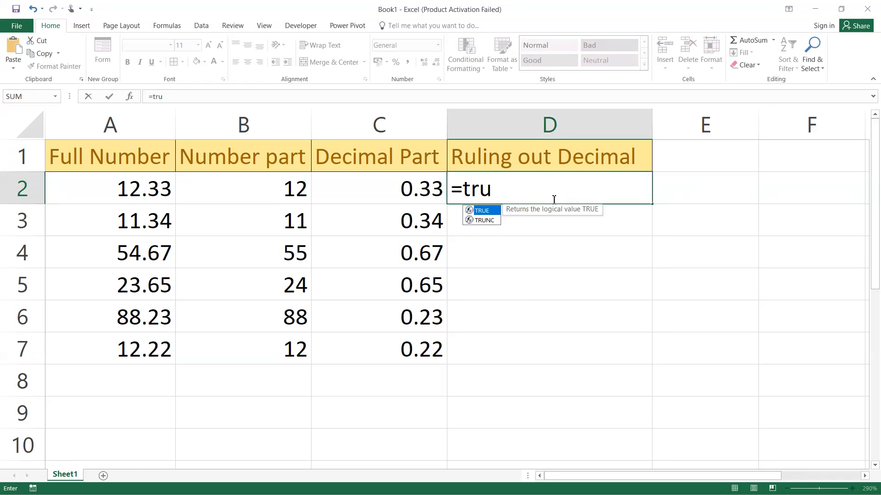
key(Down)
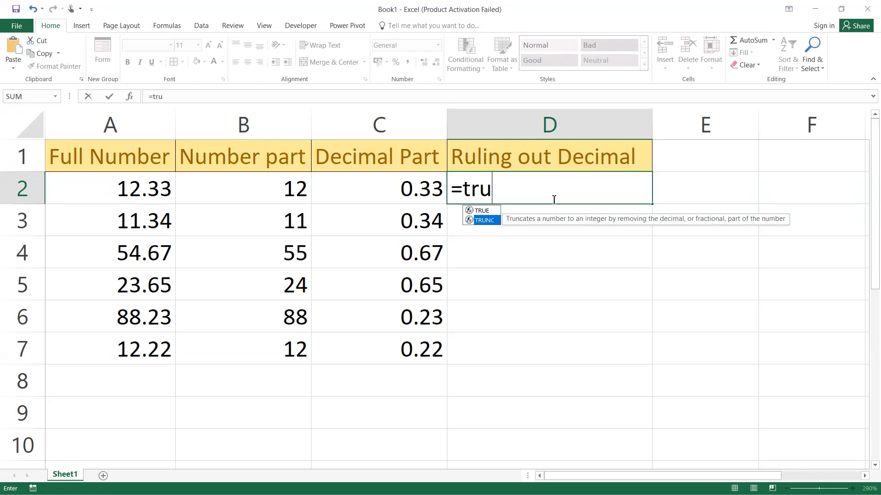
key(Tab)
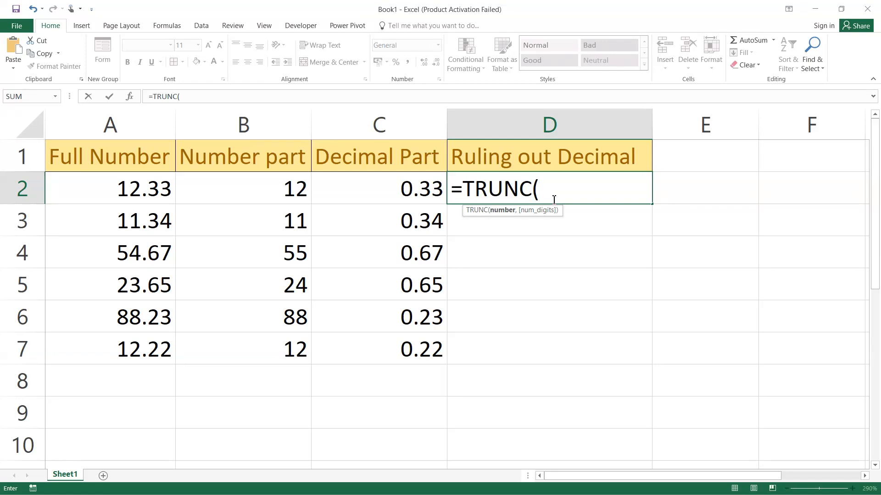
click(110, 192)
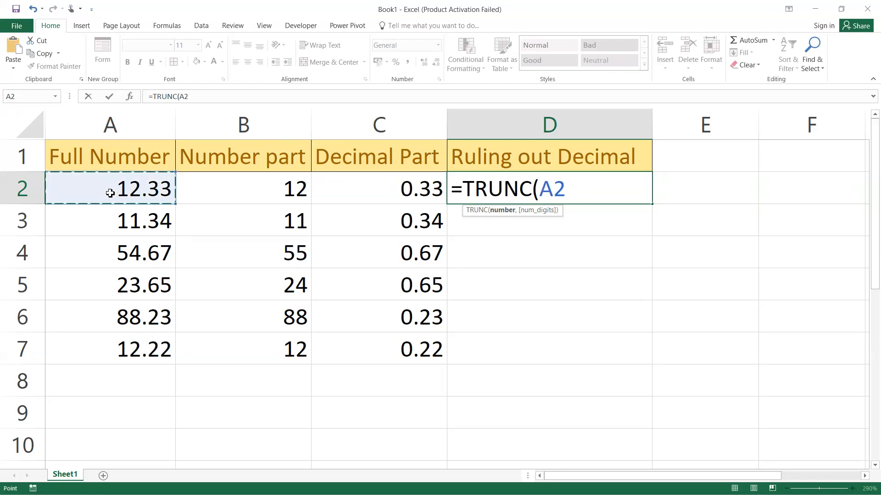
text())
key(Return)
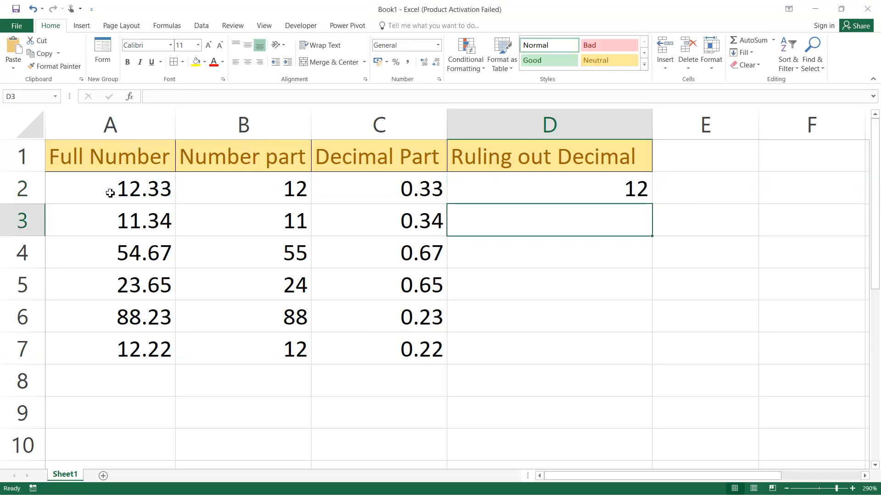
Fill the TRUNC formula from D2 down through D7 in the Ruling out Decimal column.
click(471, 192)
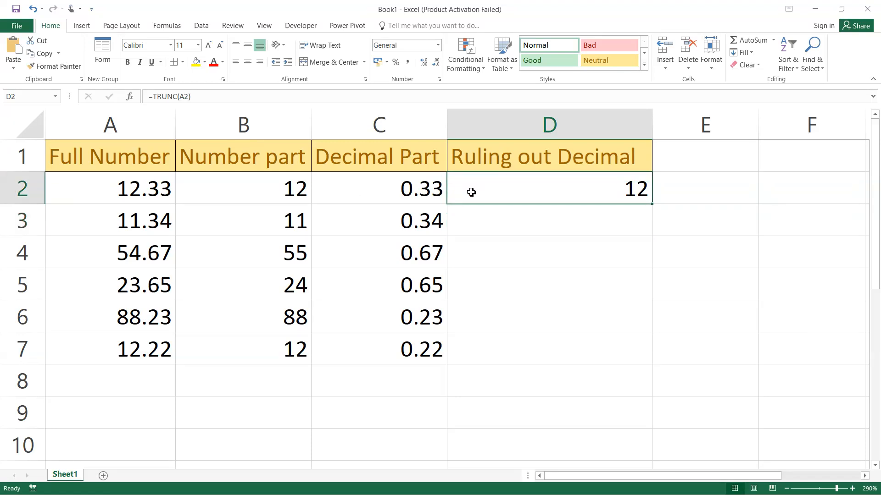
key(shift+Down)
key(shift+Down)
key(shift+Down)
key(shift+Down)
key(shift+Down)
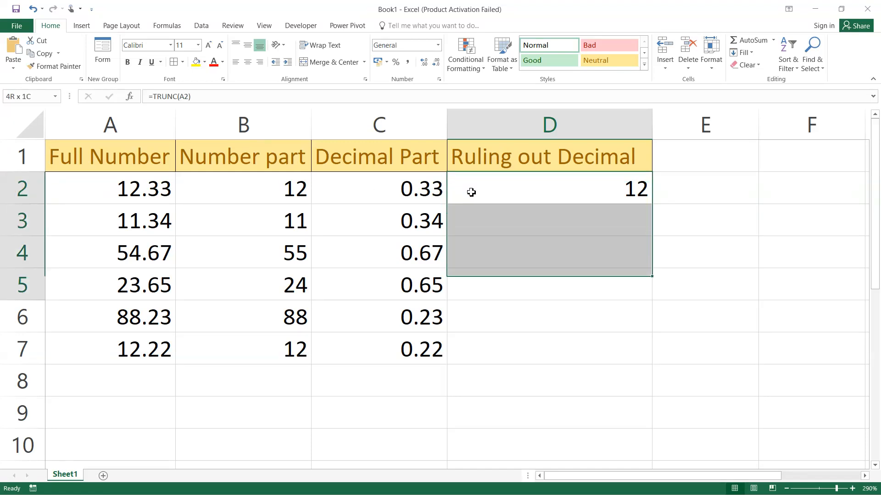
key(ctrl+d)
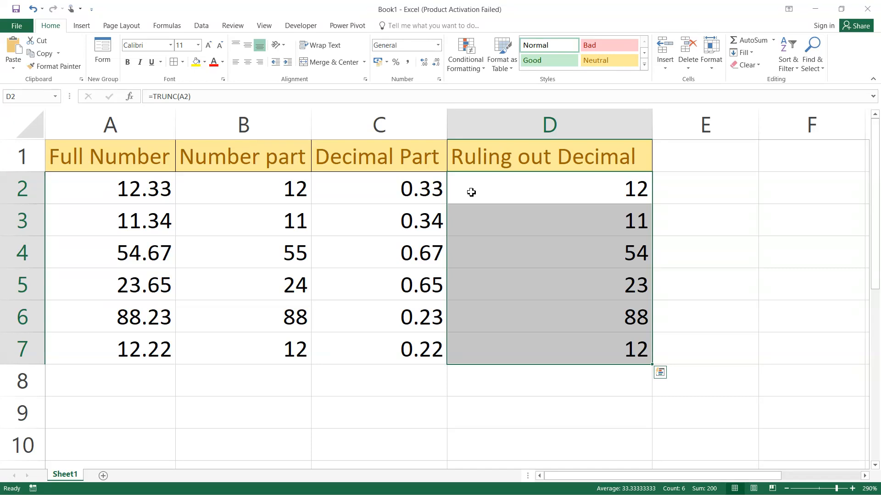
click(471, 192)
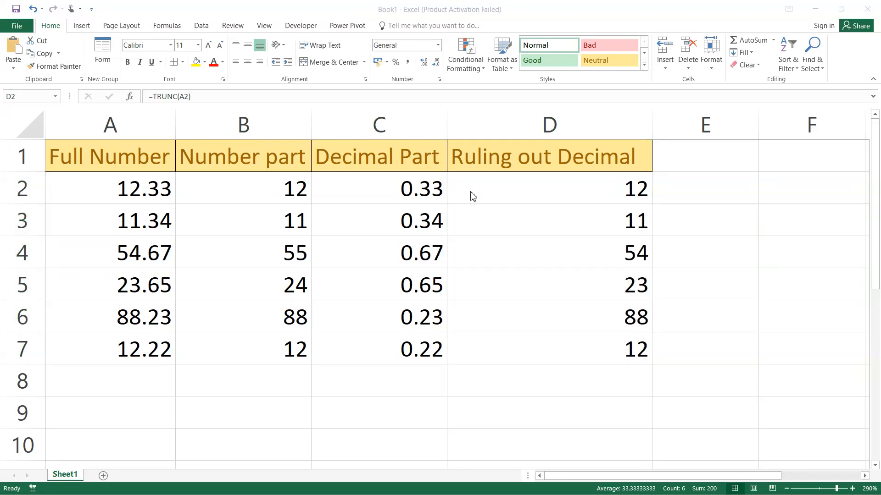